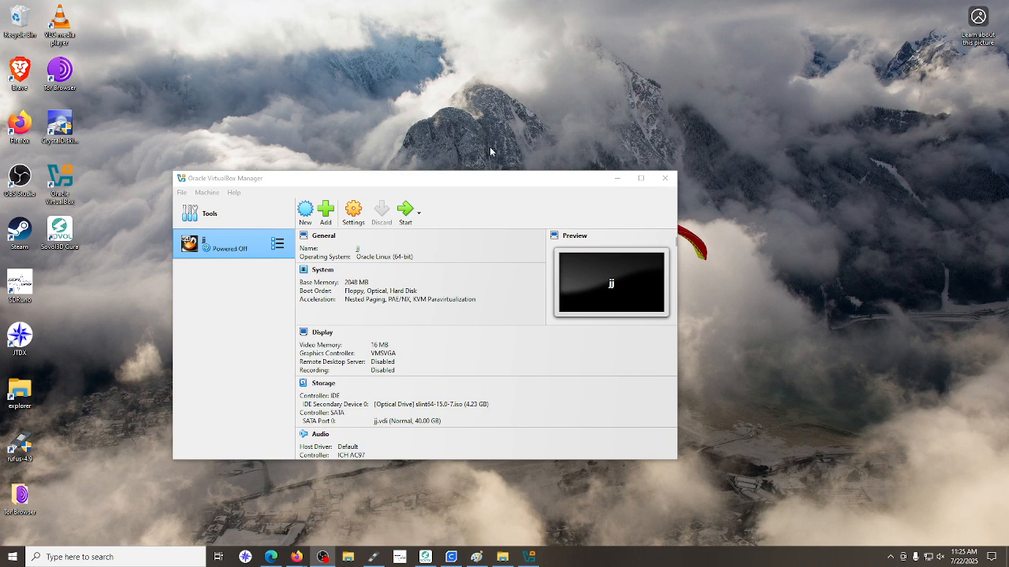
Start the virtual machine jj, boot the Slint installer in English (USA) and continue without speech support
{"action": "left_click", "coordinate": [406, 212]}
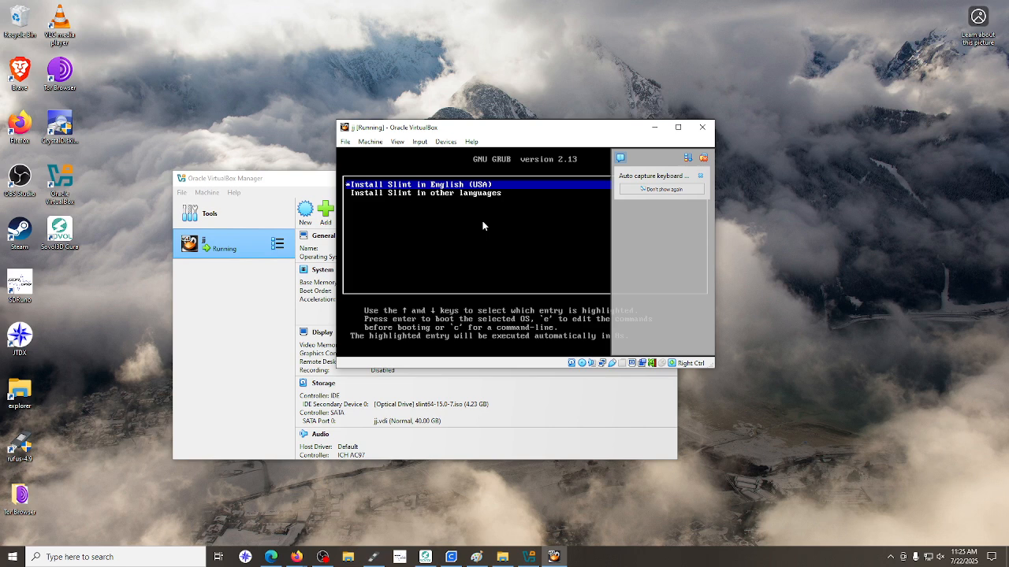
{"action": "key", "text": "Return"}
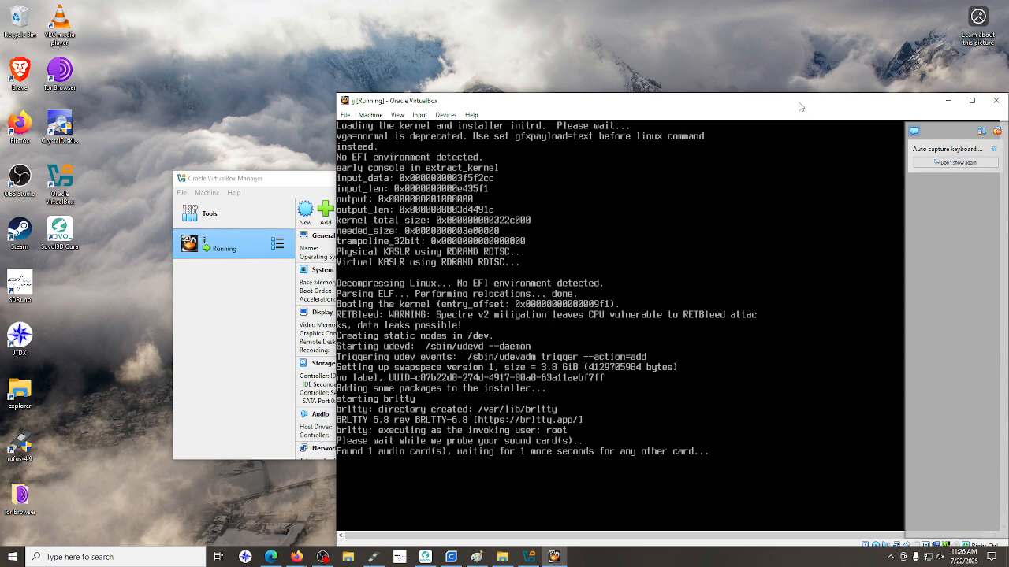
{"action": "left_click_drag", "start_coordinate": [799, 107], "coordinate": [607, 48]}
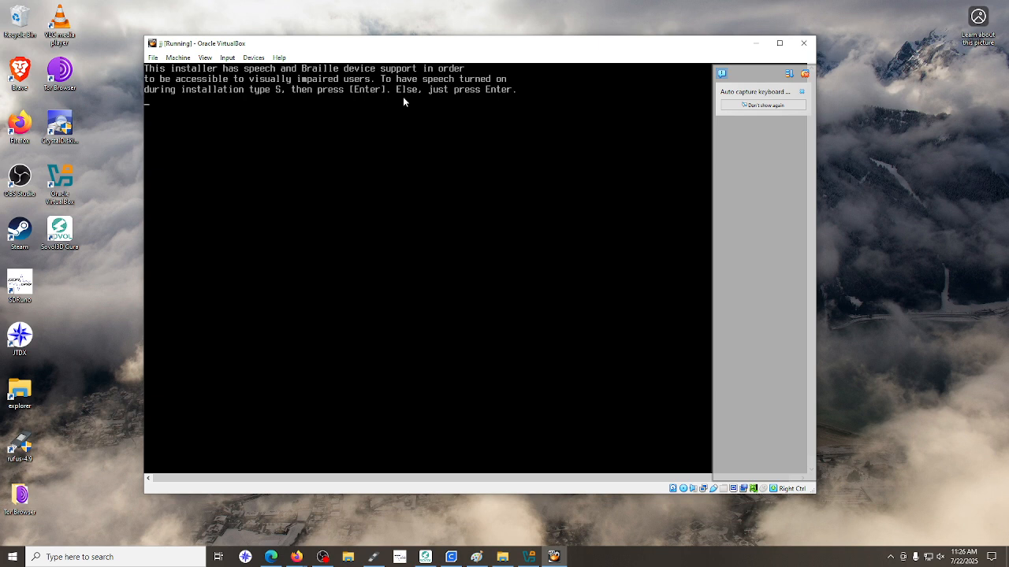
{"action": "key", "text": "Return"}
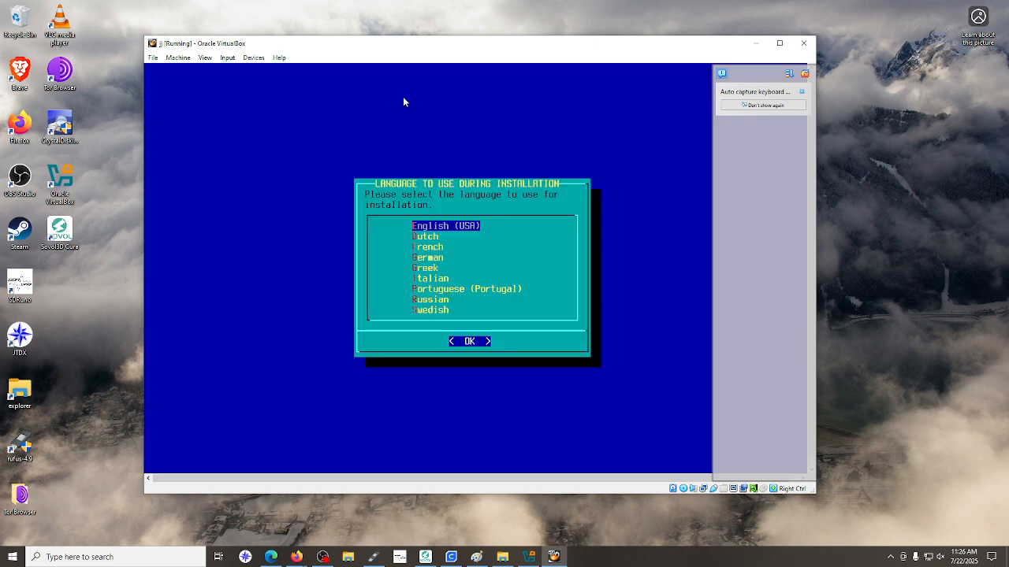
{"action": "left_click", "coordinate": [472, 348]}
{"action": "left_click", "coordinate": [468, 343]}
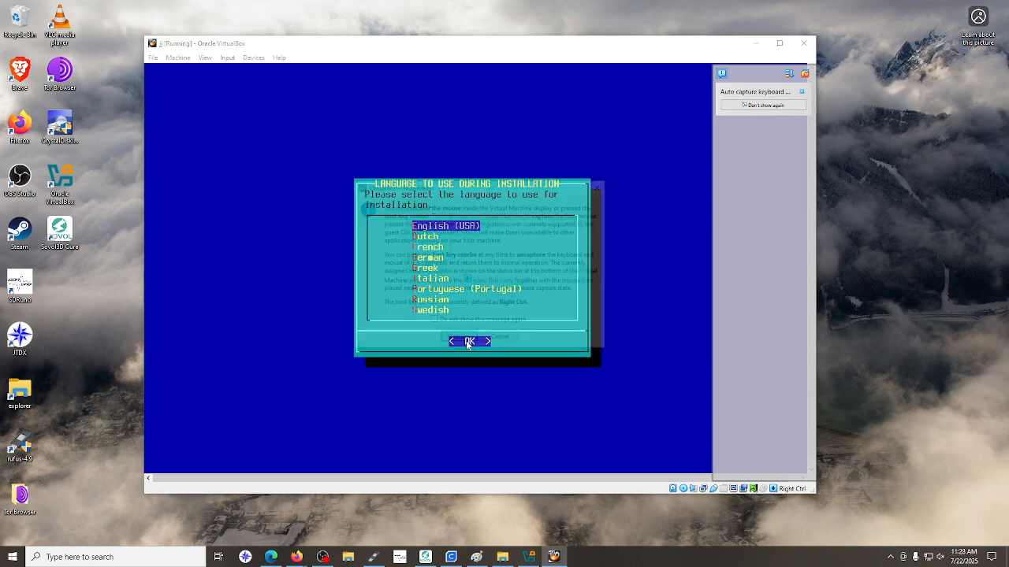
{"action": "left_click", "coordinate": [493, 344]}
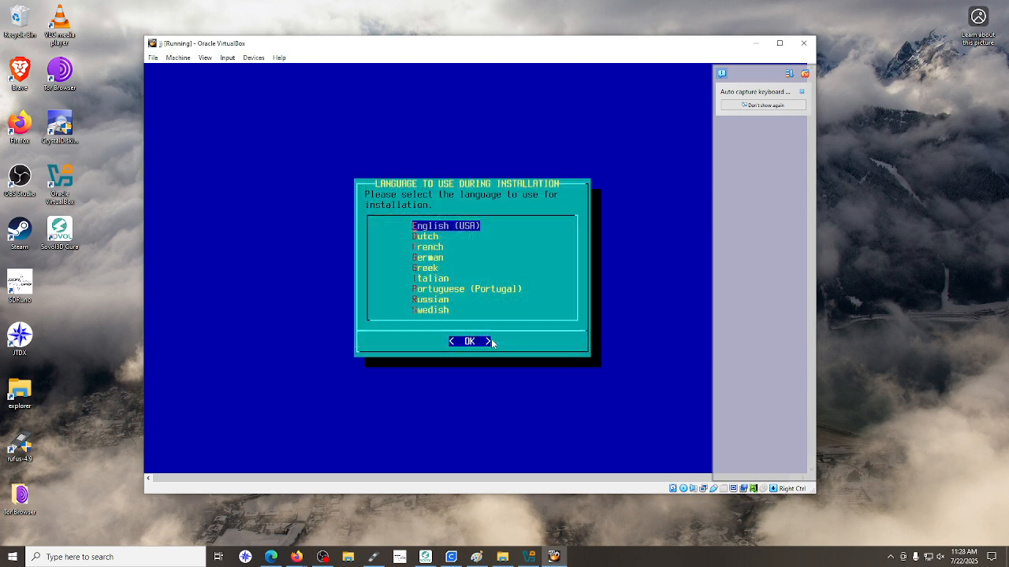
{"action": "left_click", "coordinate": [466, 344]}
{"action": "left_click", "coordinate": [466, 345]}
{"action": "left_click", "coordinate": [800, 93]}
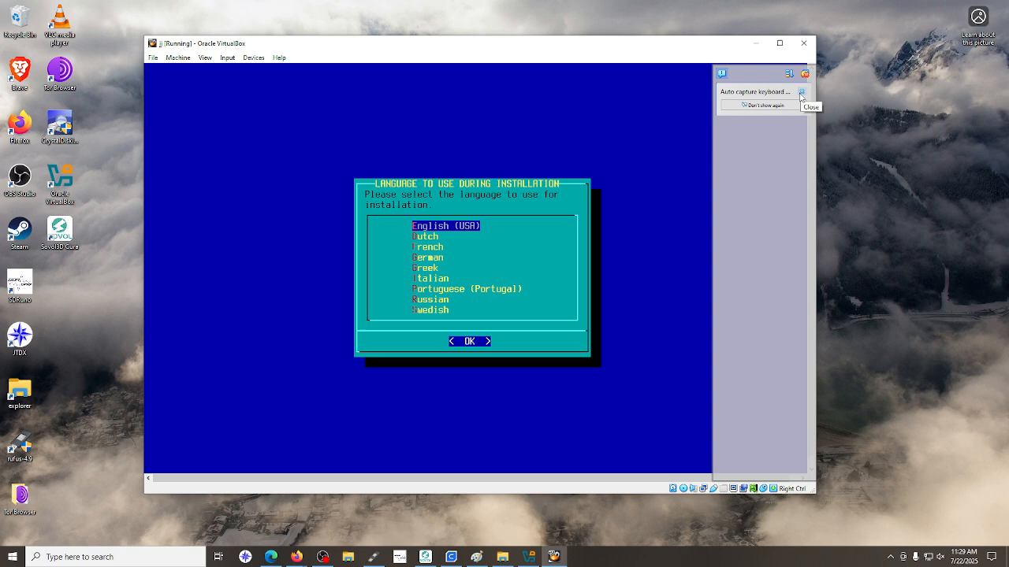
{"action": "left_click", "coordinate": [468, 342]}
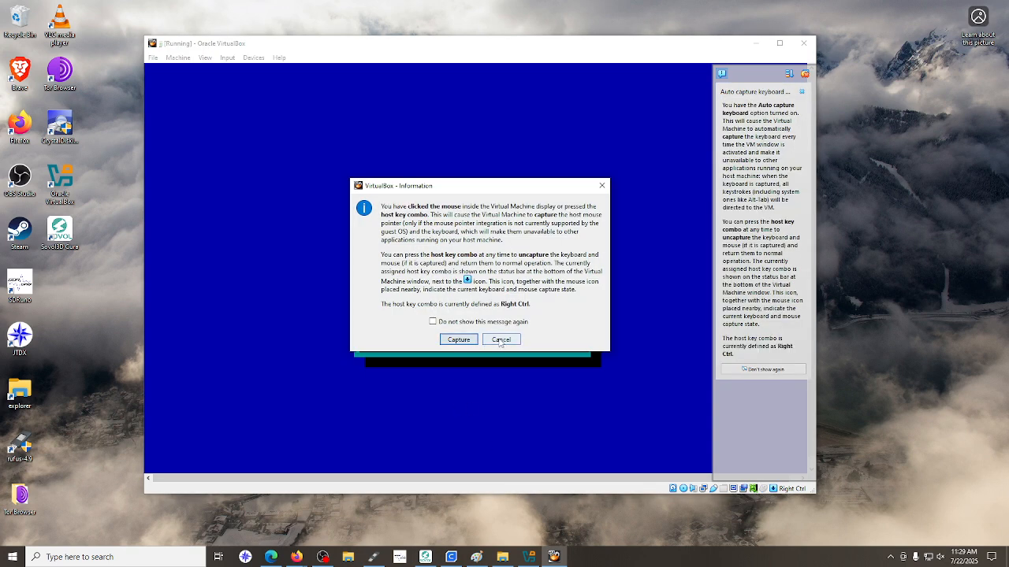
{"action": "left_click", "coordinate": [499, 343]}
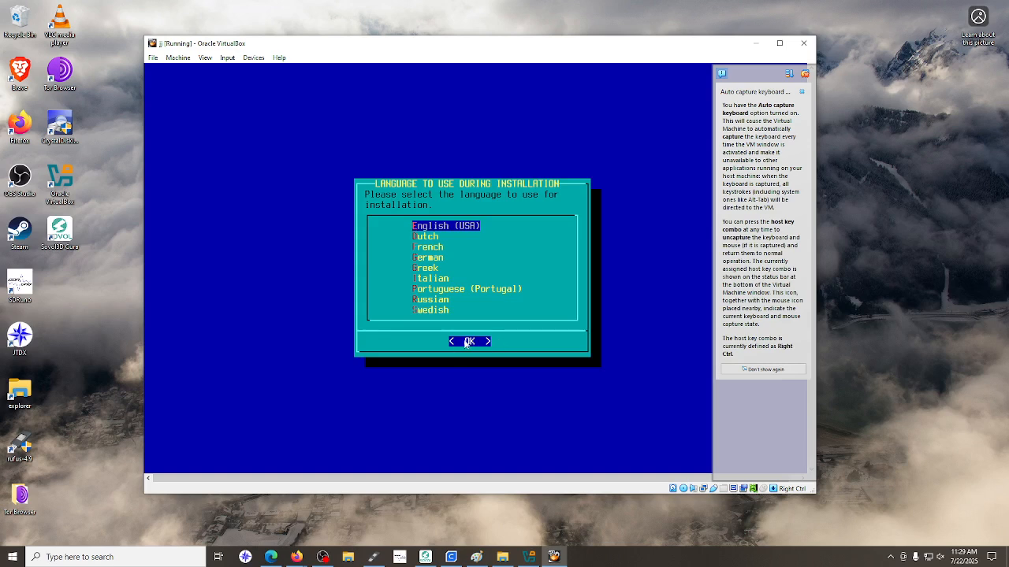
{"action": "left_click", "coordinate": [466, 343]}
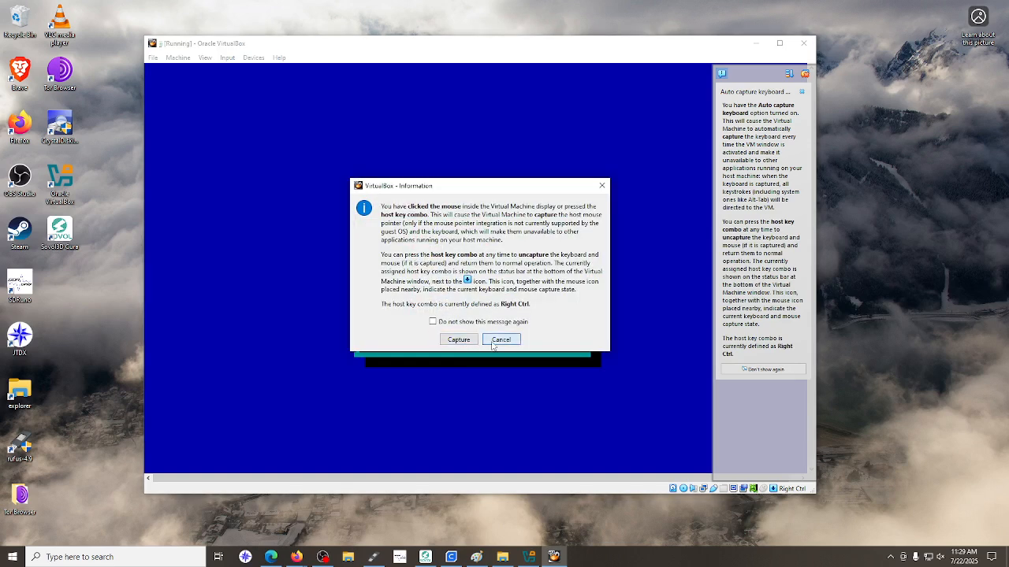
{"action": "left_click", "coordinate": [499, 340]}
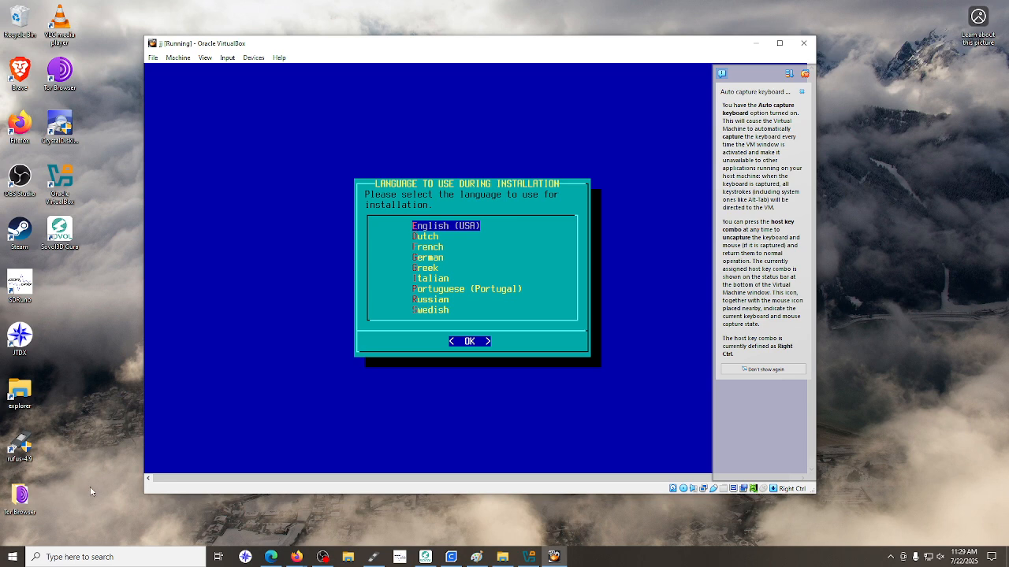
Accept English (USA) as the installation language and keep the "us" keyboard map
{"action": "key", "text": "Return"}
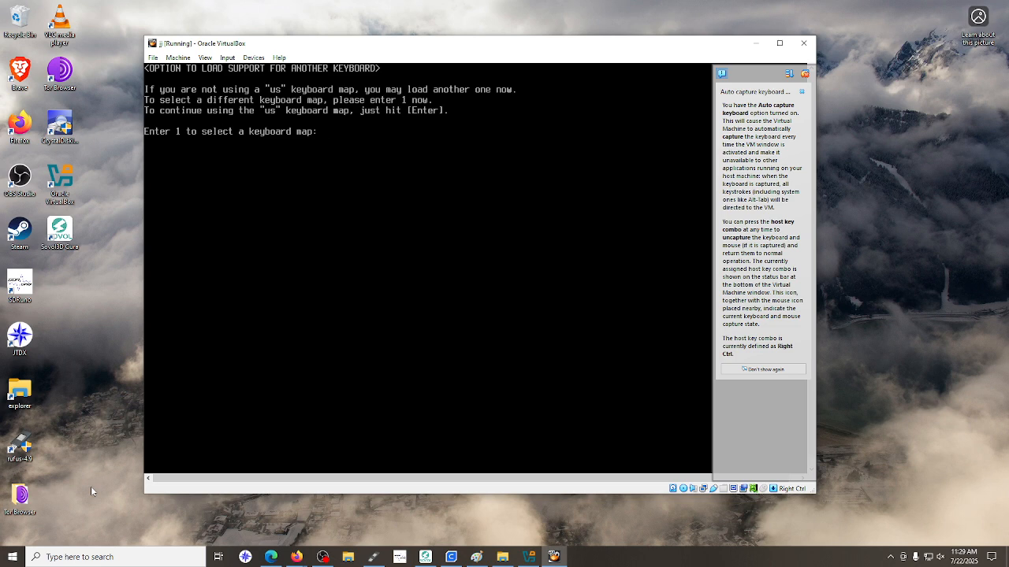
{"action": "key", "text": "Return"}
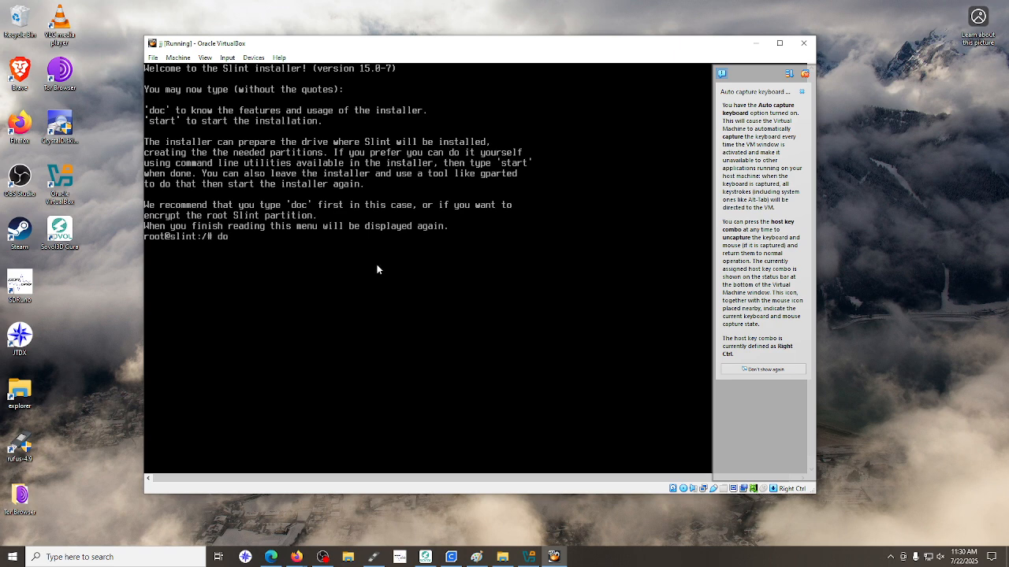
Open the installer documentation with the doc command and read the overview of the installation process
{"action": "type", "text": "c"}
{"action": "key", "text": "Return"}
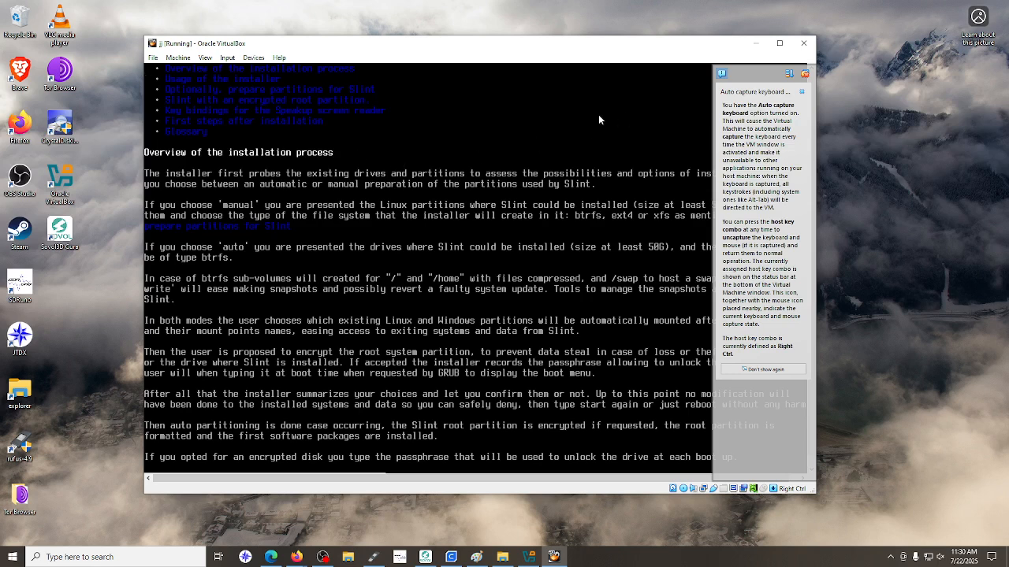
{"action": "left_click", "coordinate": [800, 92]}
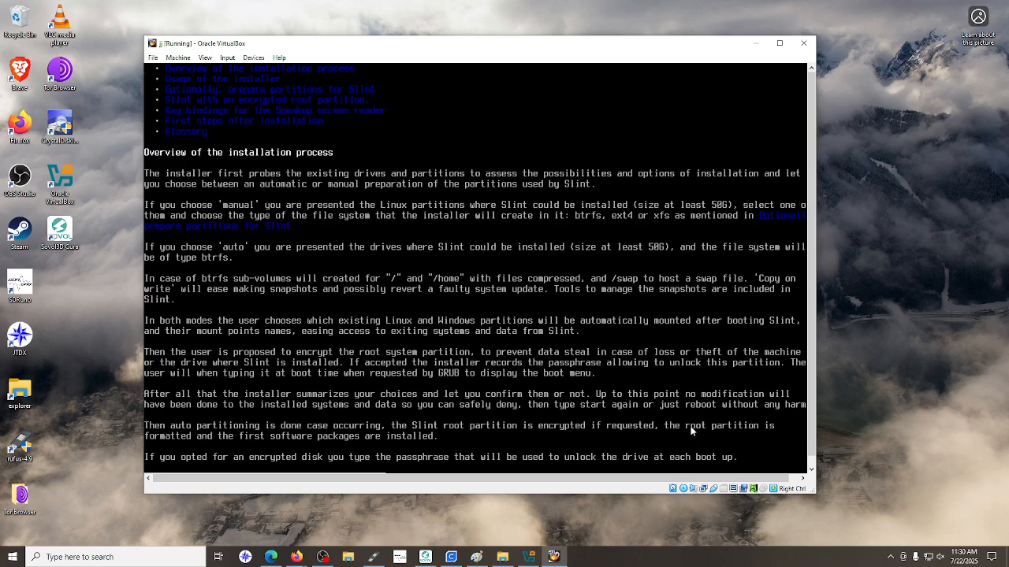
{"action": "scroll", "coordinate": [689, 427], "scroll_direction": "down", "scroll_amount": 2}
{"action": "scroll", "coordinate": [688, 425], "scroll_direction": "down", "scroll_amount": 2}
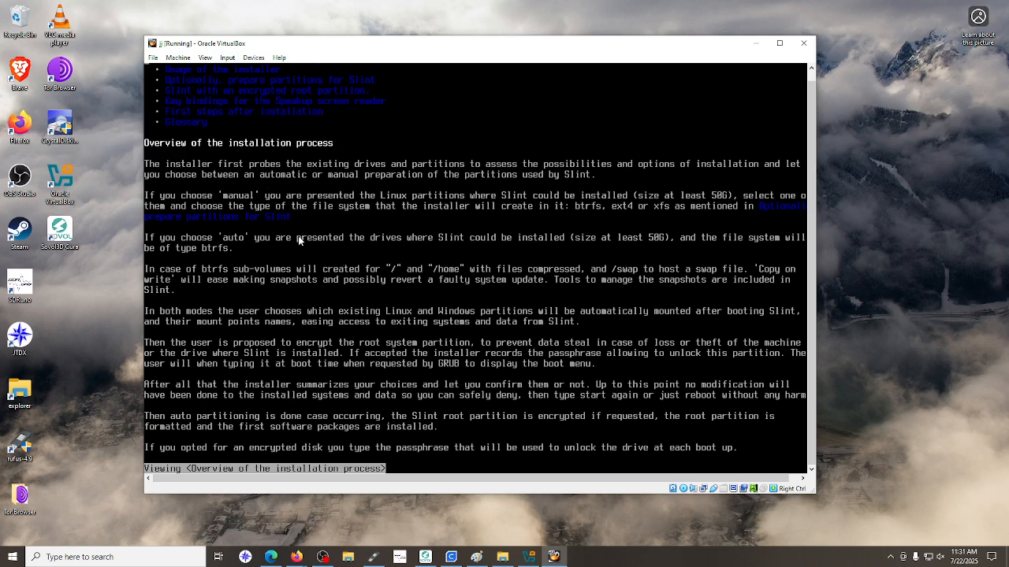
{"action": "scroll", "coordinate": [298, 236], "scroll_direction": "up", "scroll_amount": 1}
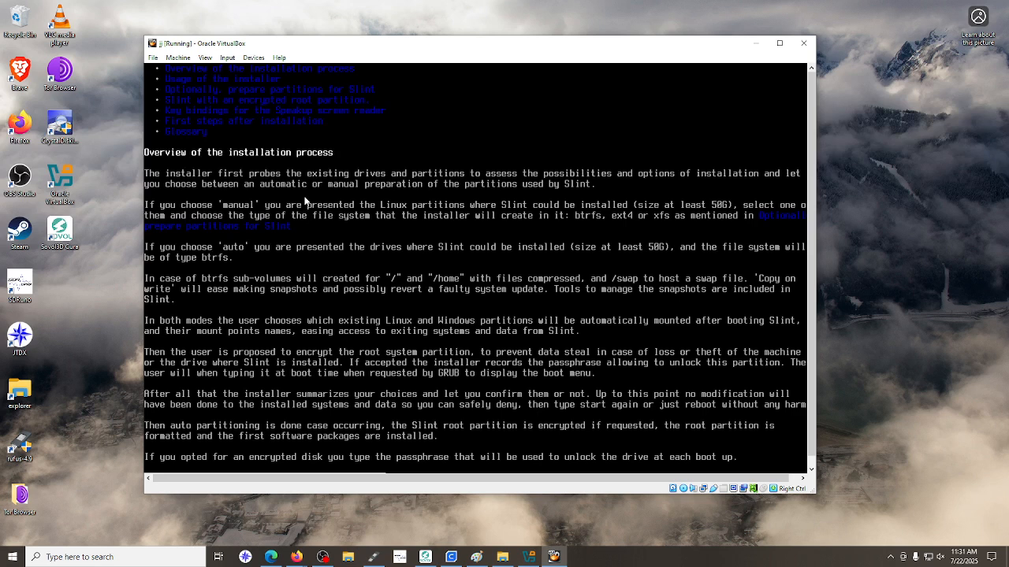
{"action": "key", "text": "s"}
{"action": "key", "text": "s"}
{"action": "key", "text": "s"}
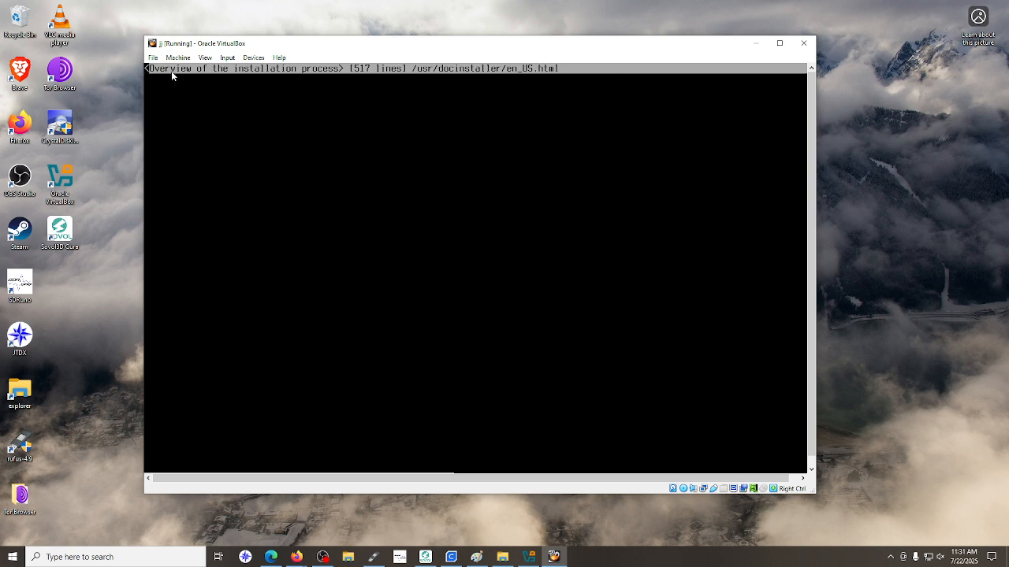
Close the running virtual machine jj, saving its machine state
{"action": "left_click", "coordinate": [804, 44]}
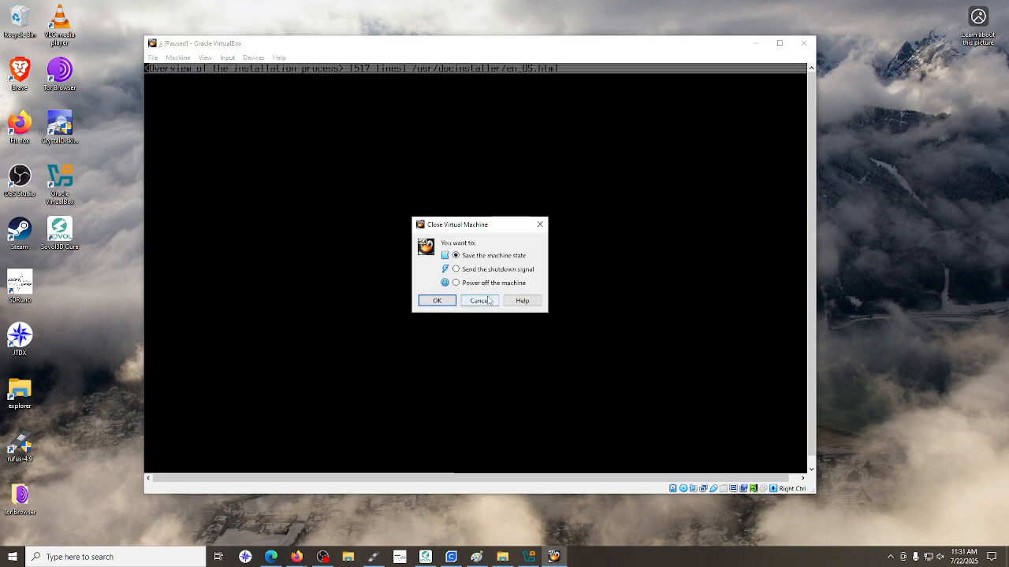
{"action": "left_click", "coordinate": [434, 302]}
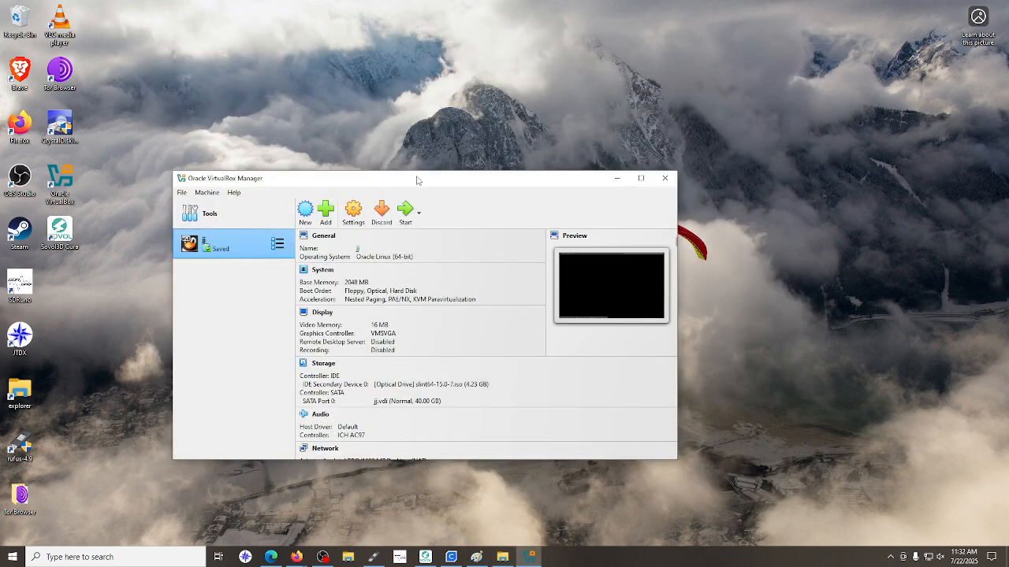
Remove the virtual machine jj from the machine list and delete all its files
{"action": "right_click", "coordinate": [241, 257]}
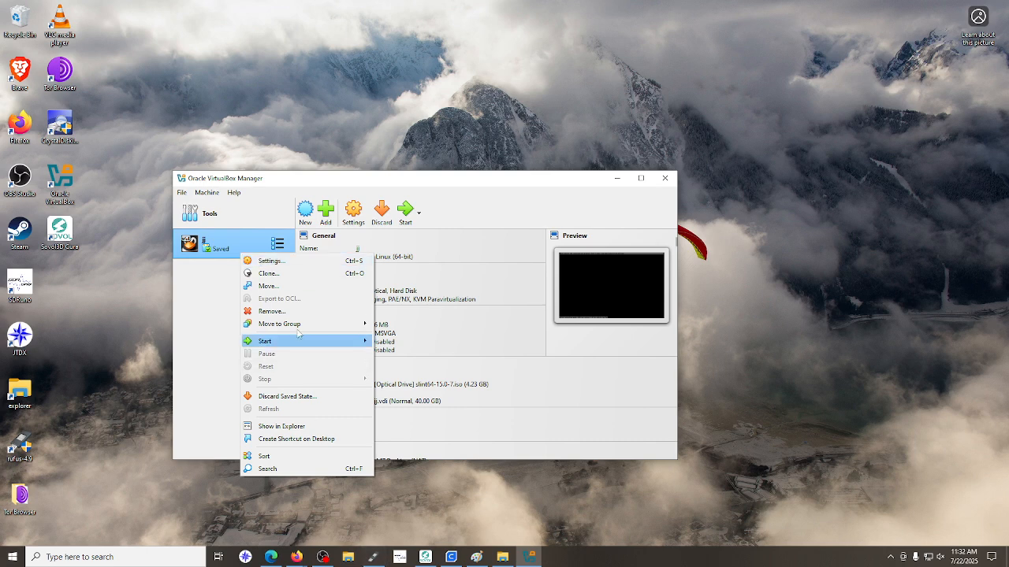
{"action": "left_click", "coordinate": [272, 311]}
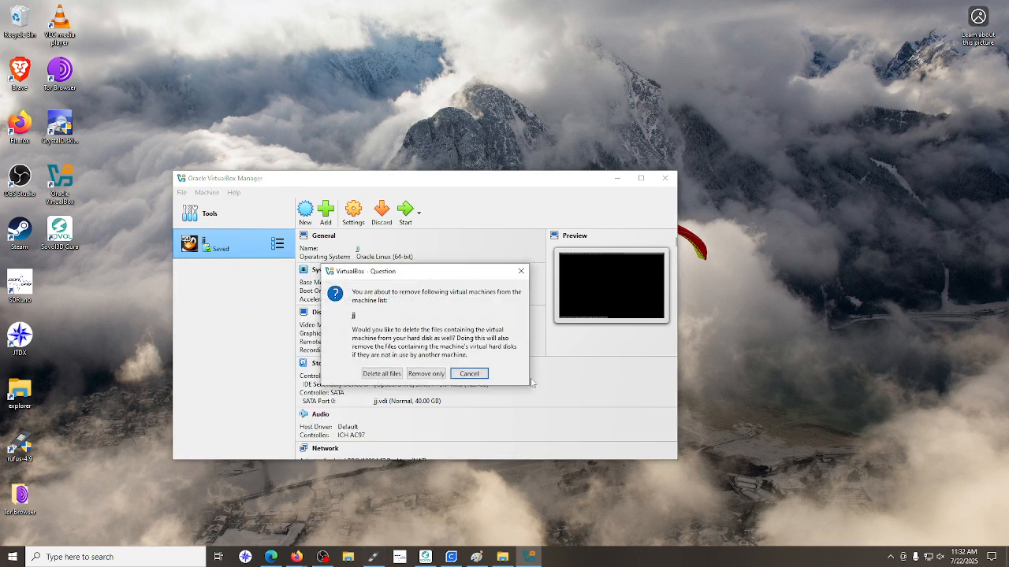
{"action": "left_click", "coordinate": [393, 374]}
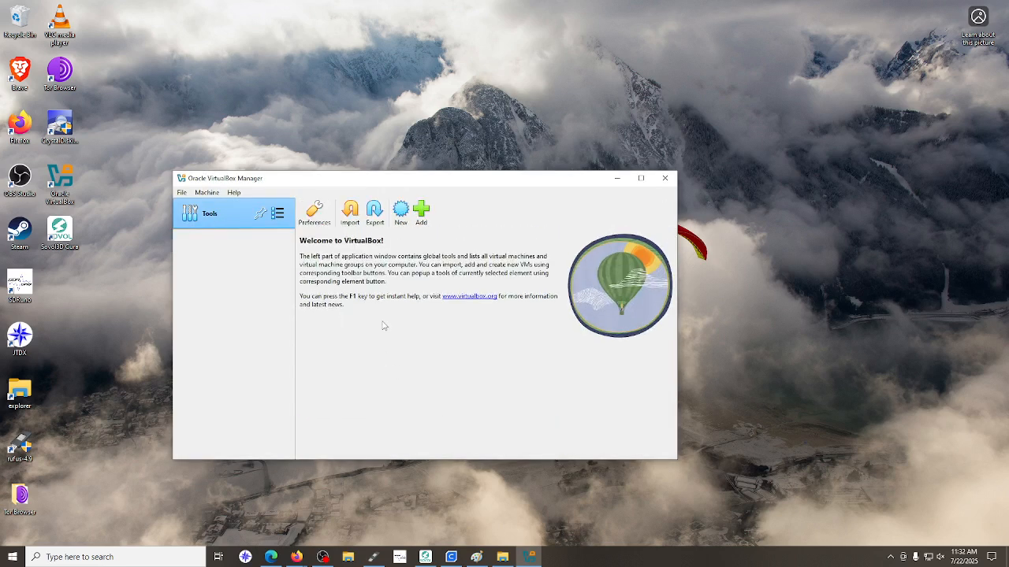